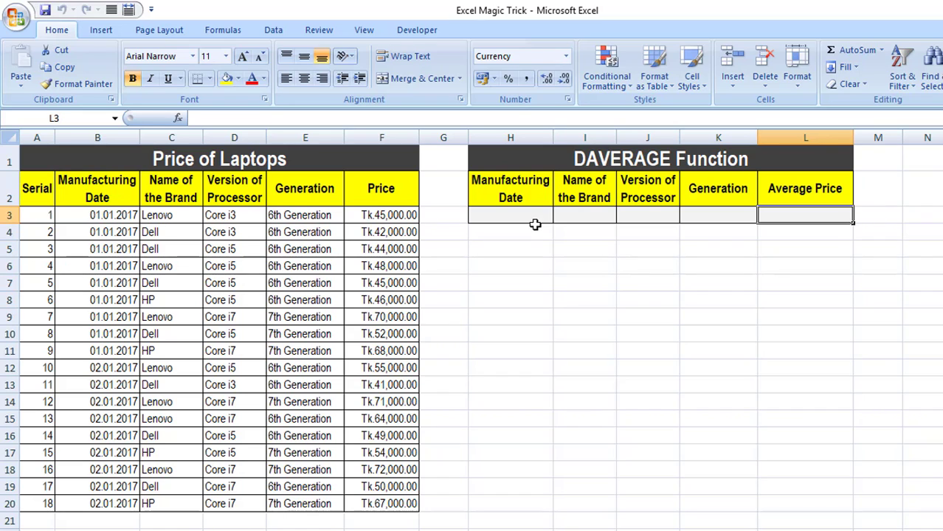
# Start a DAVERAGE formula in L3 with the absolute range $B$2:$F$20 as its database
pyautogui.write('=dav')
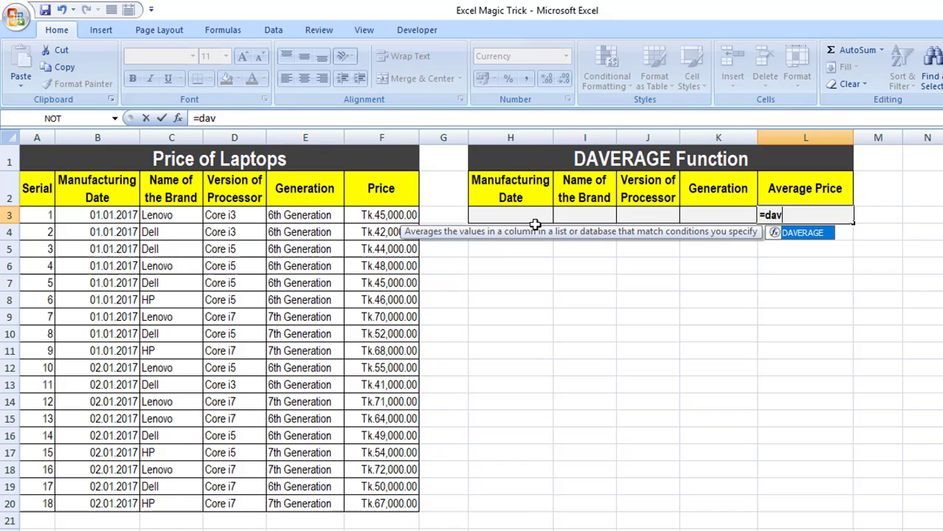
pyautogui.press('Tab')
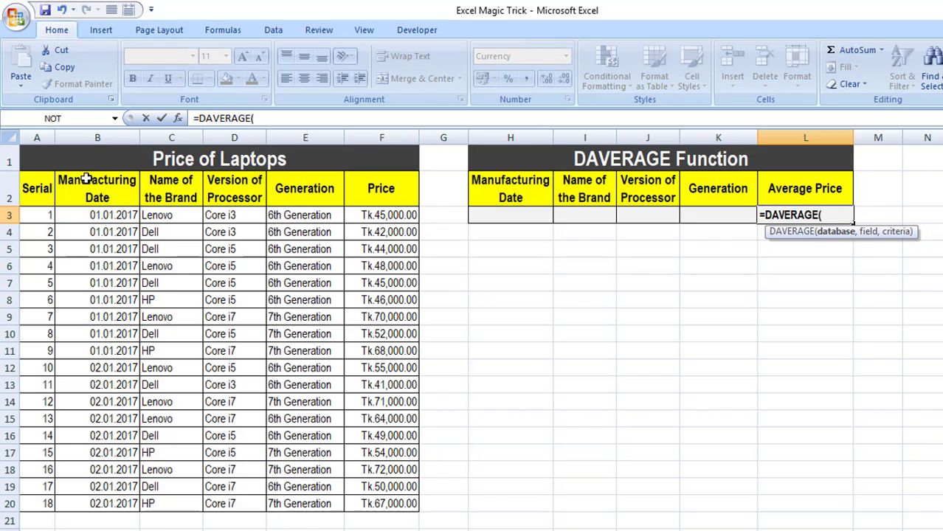
pyautogui.moveTo(92, 184); pyautogui.dragTo(398, 496)
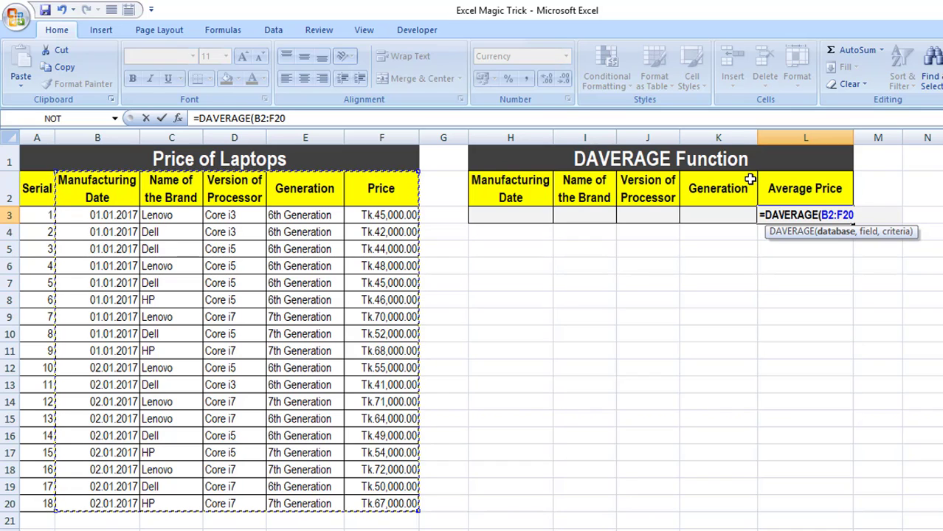
pyautogui.press('F4')
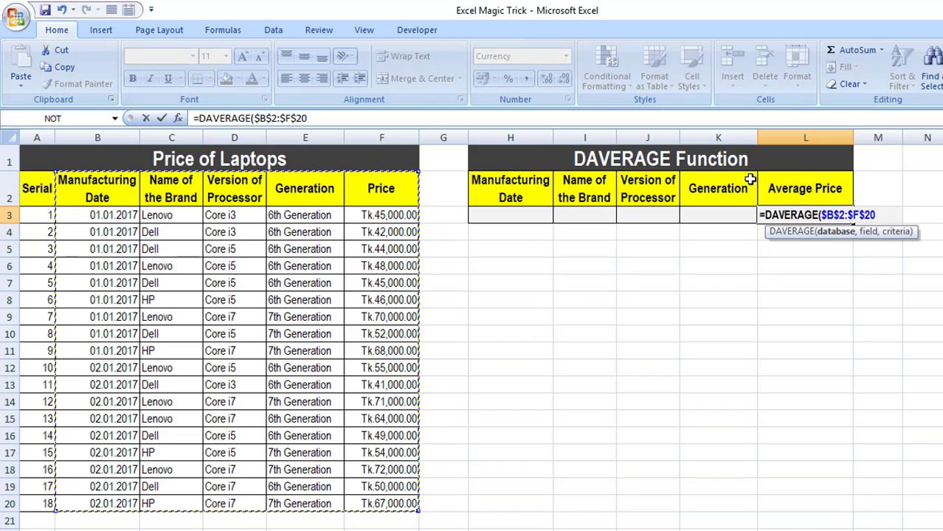
pyautogui.write(',')
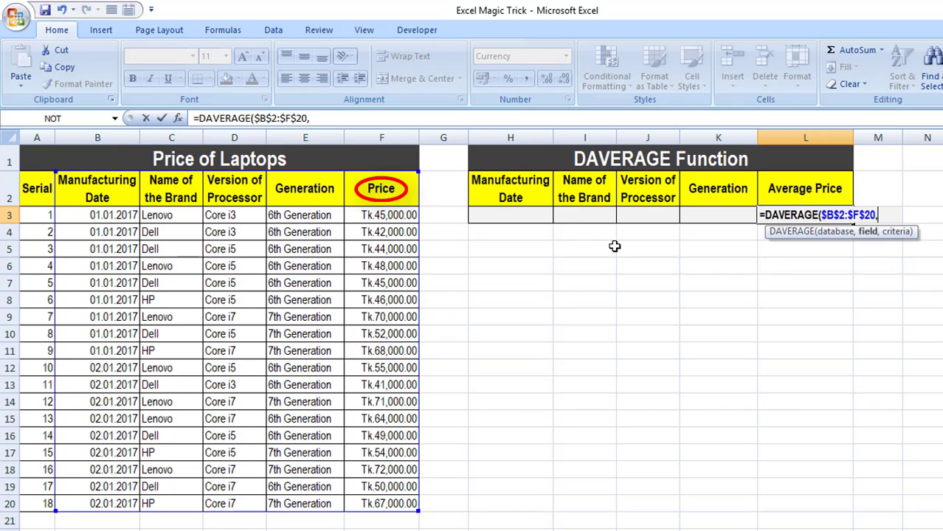
# Complete the formula with field "Price" and absolute criteria range $H$2:$K$3, and select prices F3:F20 to compare their average
pyautogui.write('"')
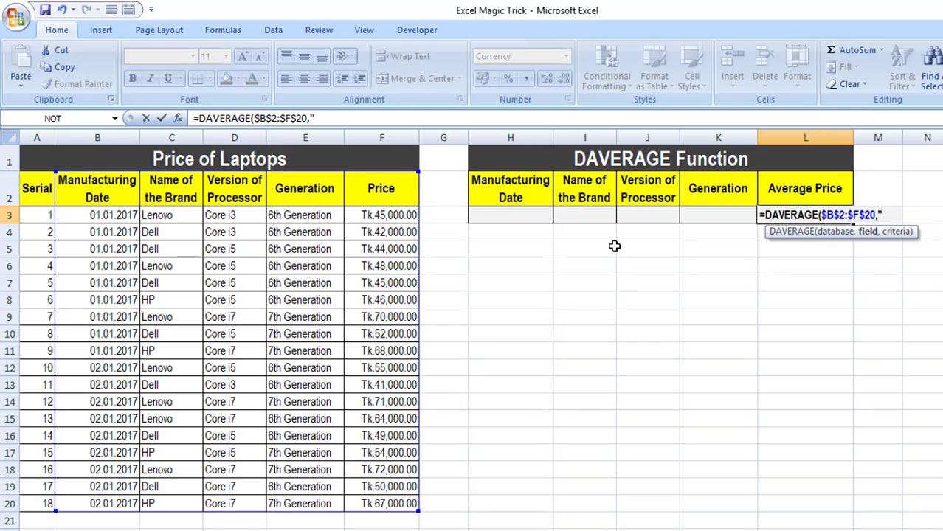
pyautogui.write('Price')
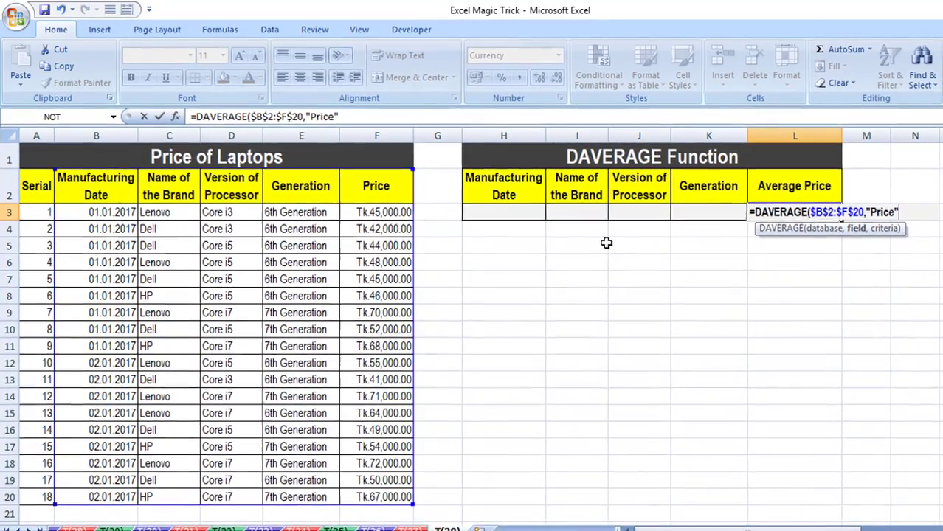
pyautogui.write(',')
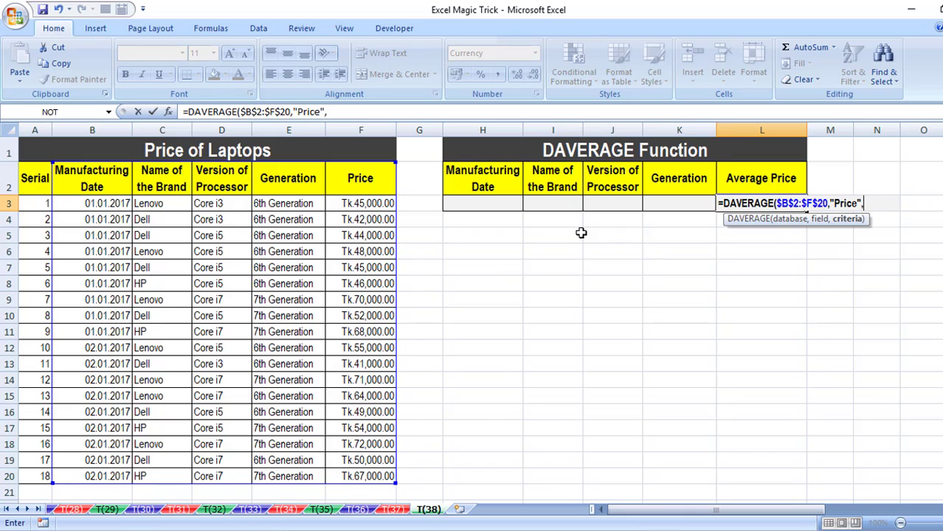
pyautogui.moveTo(489, 180)
pyautogui.mouseDown()
pyautogui.moveTo(547, 195)
pyautogui.moveTo(680, 199)
pyautogui.mouseUp()
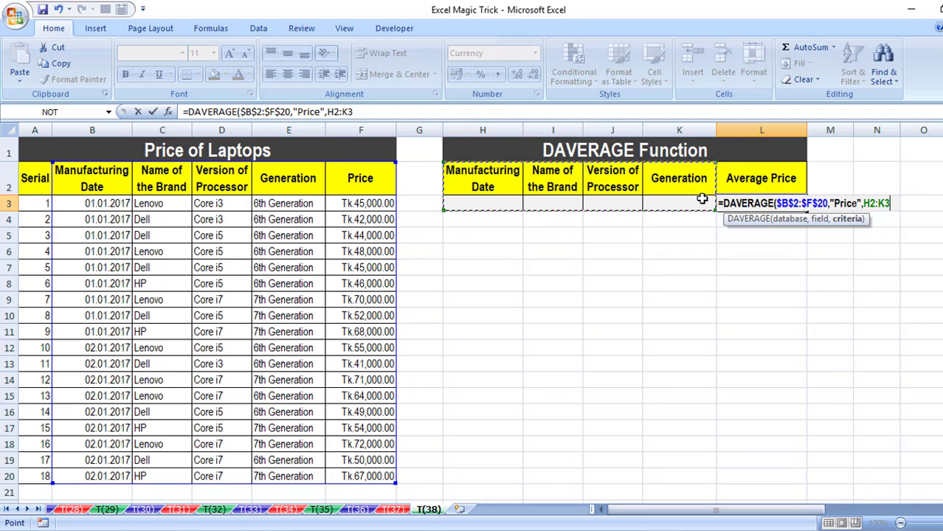
pyautogui.press('F4')
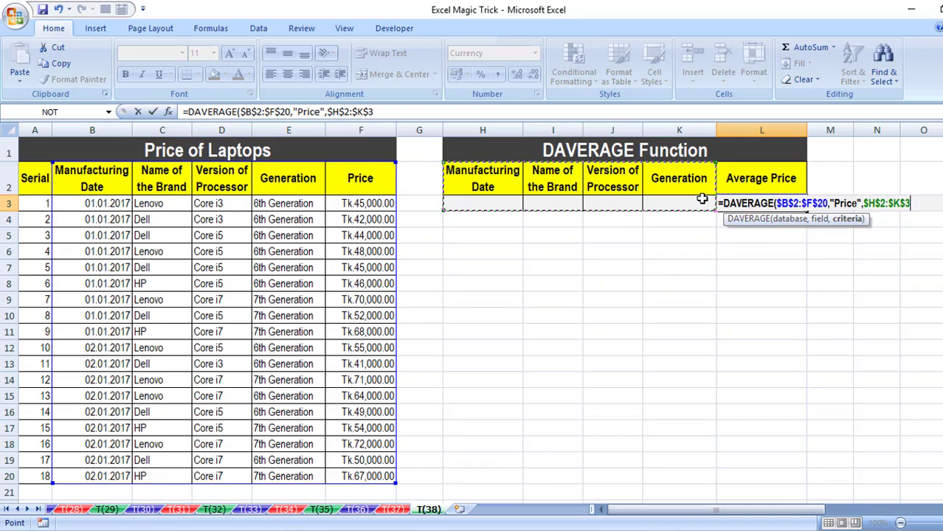
pyautogui.write(')')
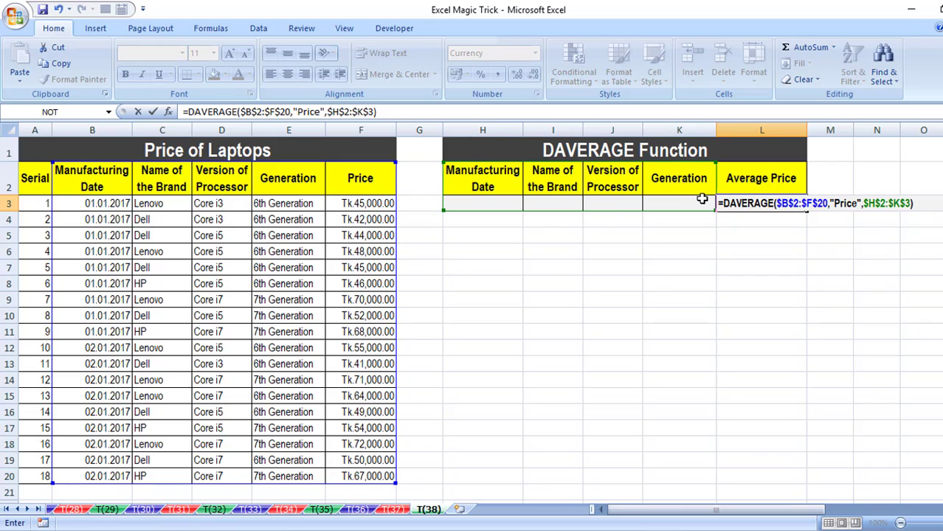
pyautogui.press('Return')
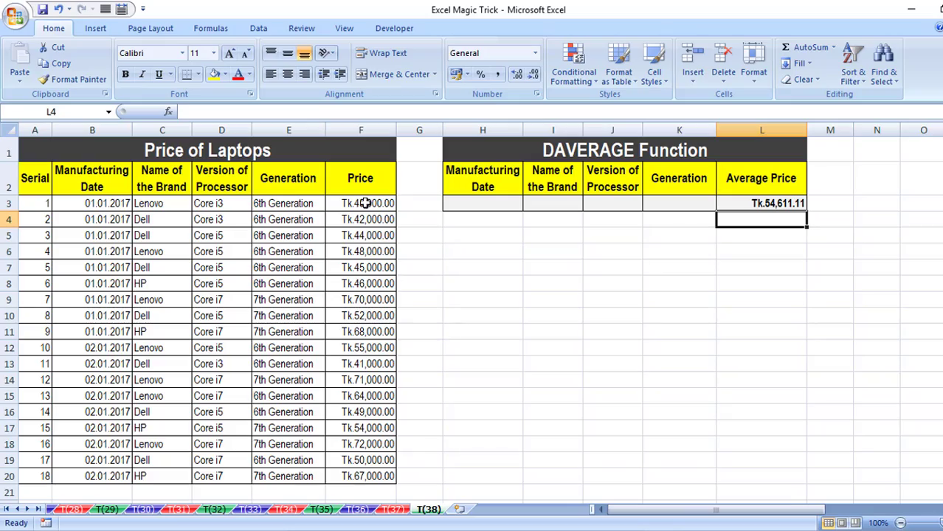
pyautogui.moveTo(363, 205); pyautogui.dragTo(373, 478)
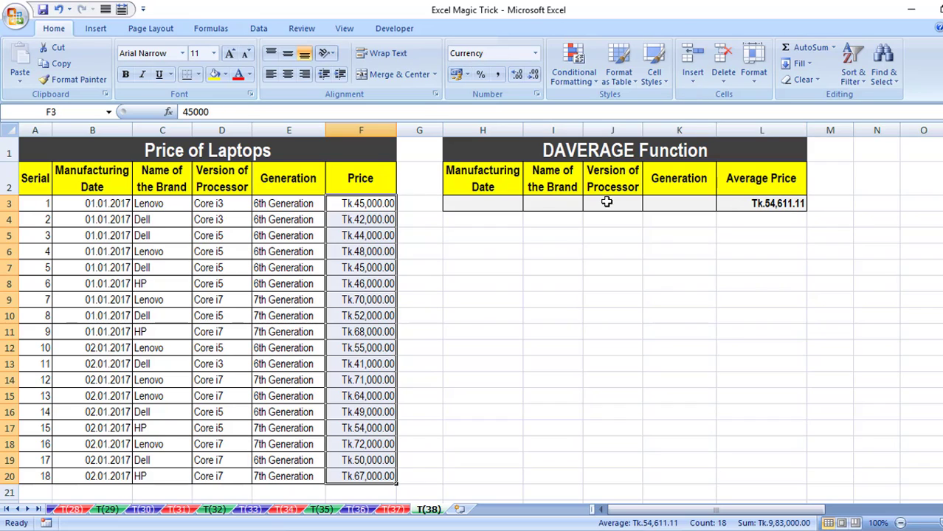
# Set the criteria row's manufacturing date in H3 to 1.1.17 and the brand in I3 to Dell
pyautogui.click(501, 203)
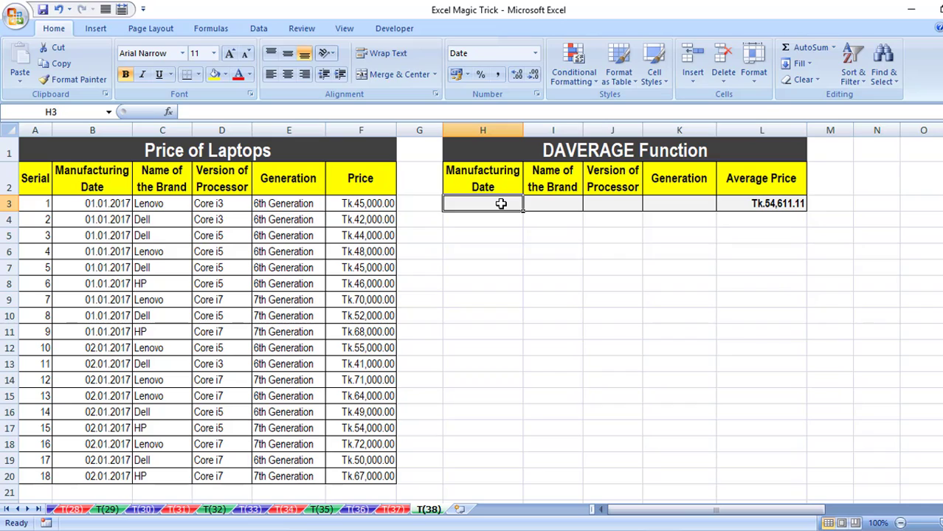
pyautogui.write('1.0')
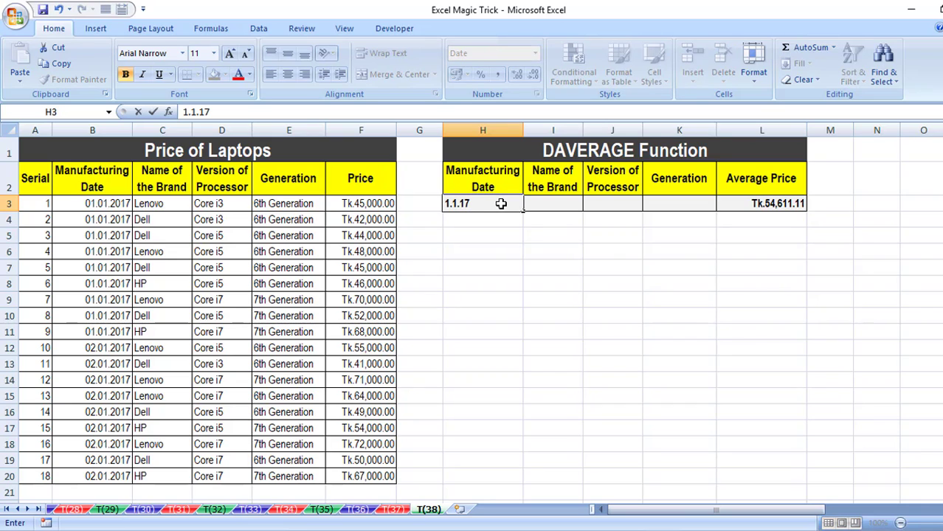
pyautogui.write('1.2017')
pyautogui.press('Tab')
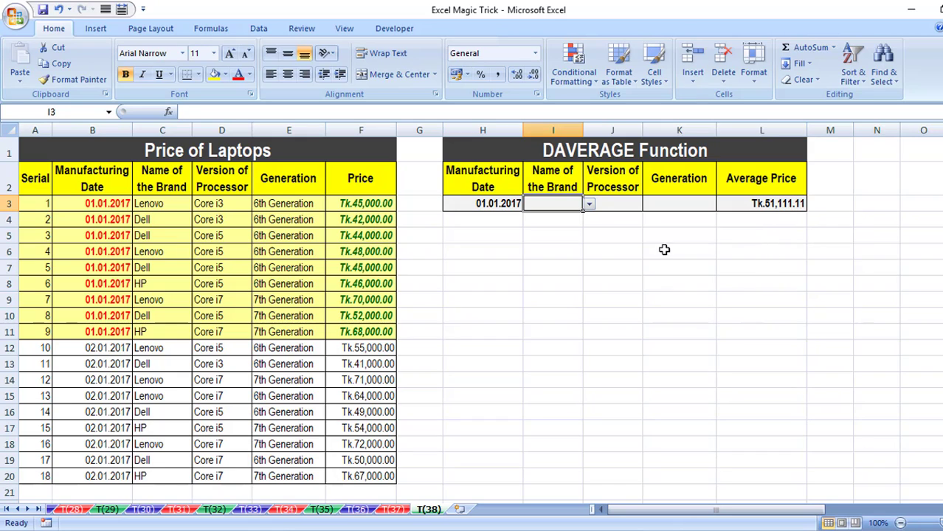
pyautogui.click(589, 204)
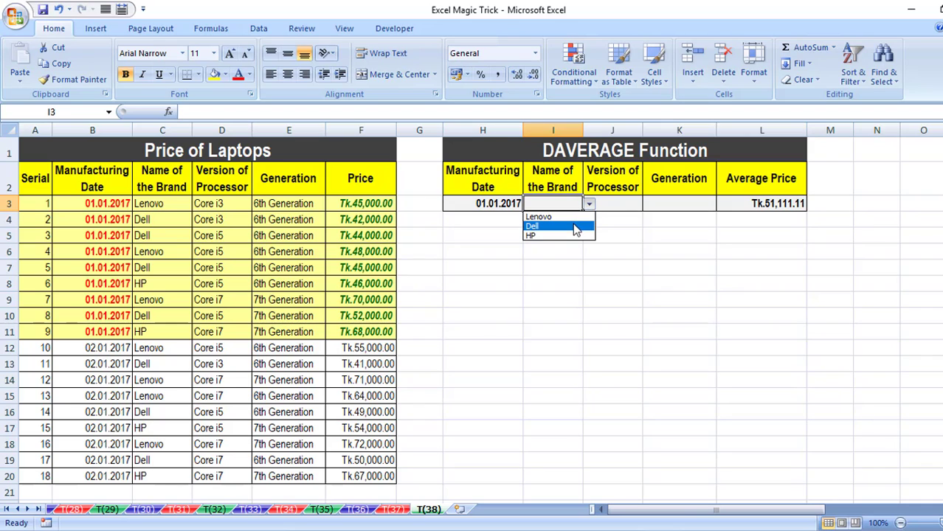
pyautogui.click(575, 228)
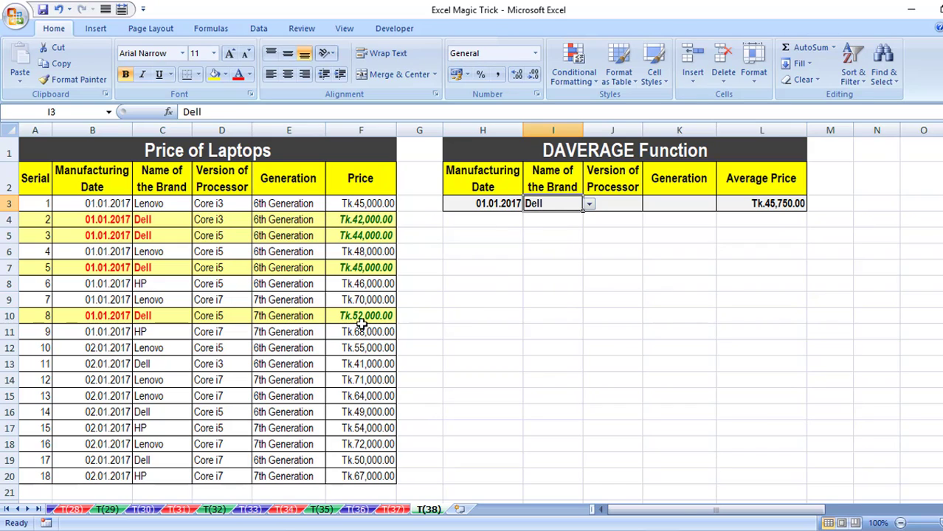
# Set the processor version criterion in J3 to Core i5 and the generation in K3 to 6th Generation
pyautogui.click(618, 206)
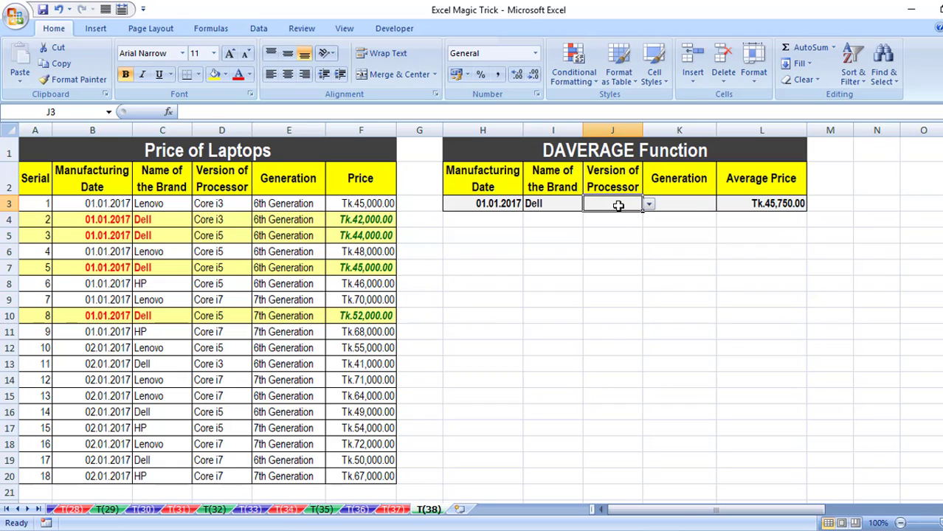
pyautogui.click(649, 206)
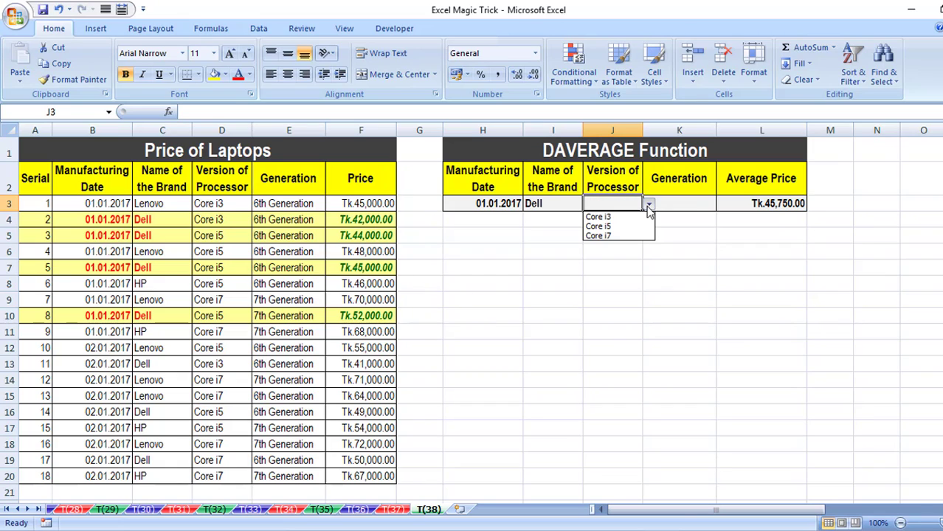
pyautogui.click(632, 227)
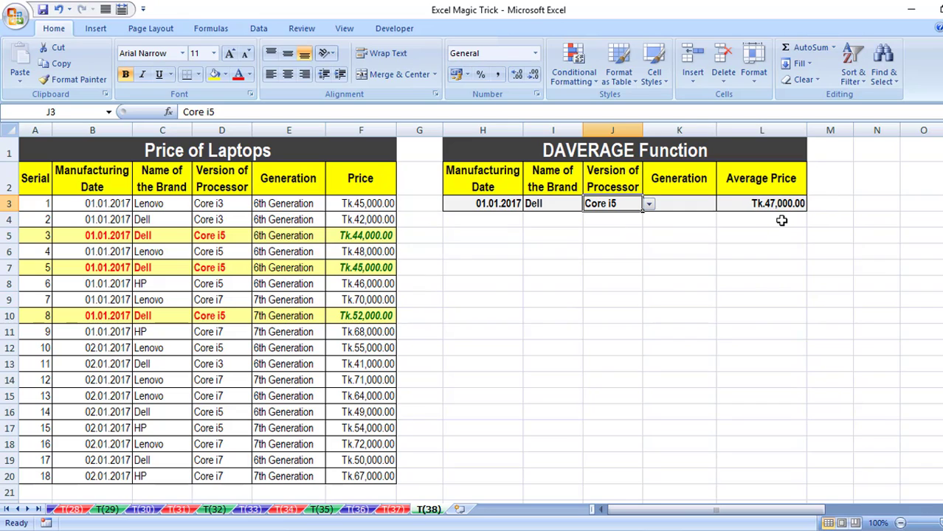
pyautogui.click(695, 206)
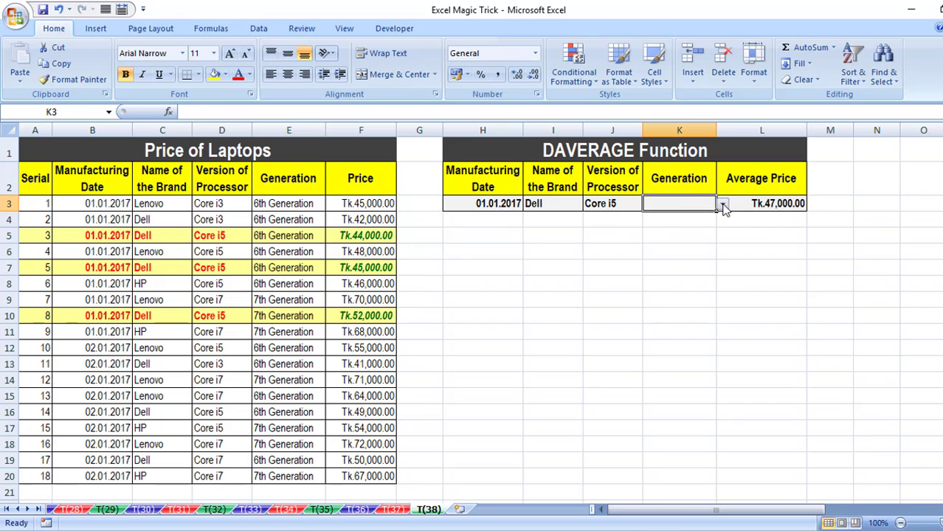
pyautogui.click(723, 206)
pyautogui.click(711, 217)
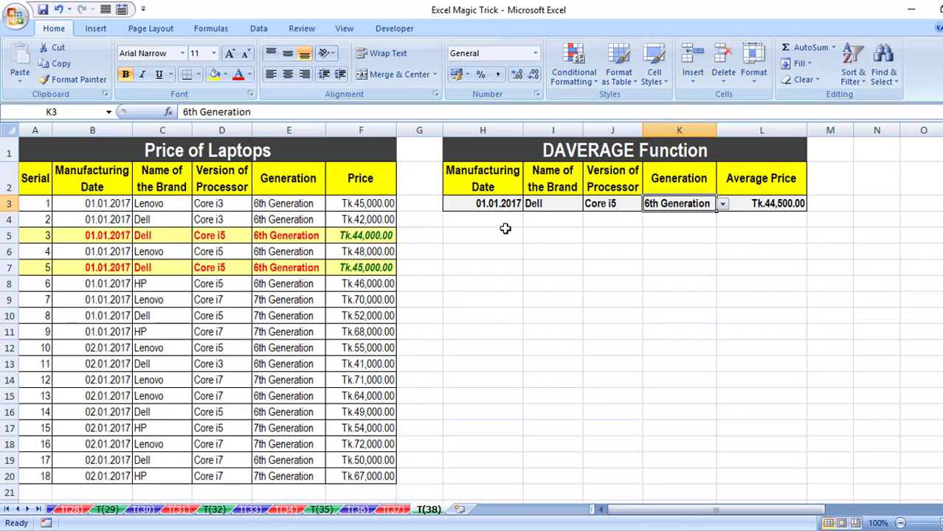
# Clear the criteria cells H3:K3 and enter 2.1.17 as the manufacturing date in H3
pyautogui.moveTo(499, 205); pyautogui.dragTo(655, 207)
pyautogui.press('Delete')
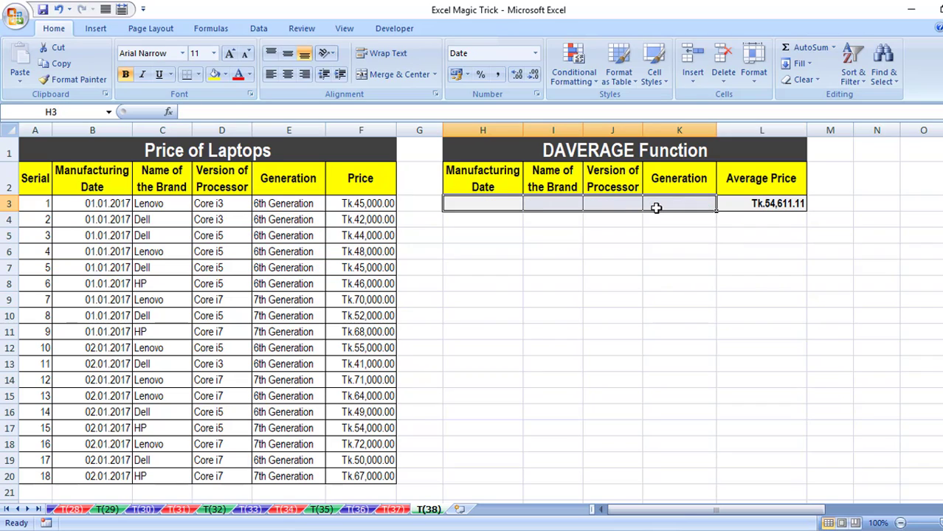
pyautogui.click(508, 198)
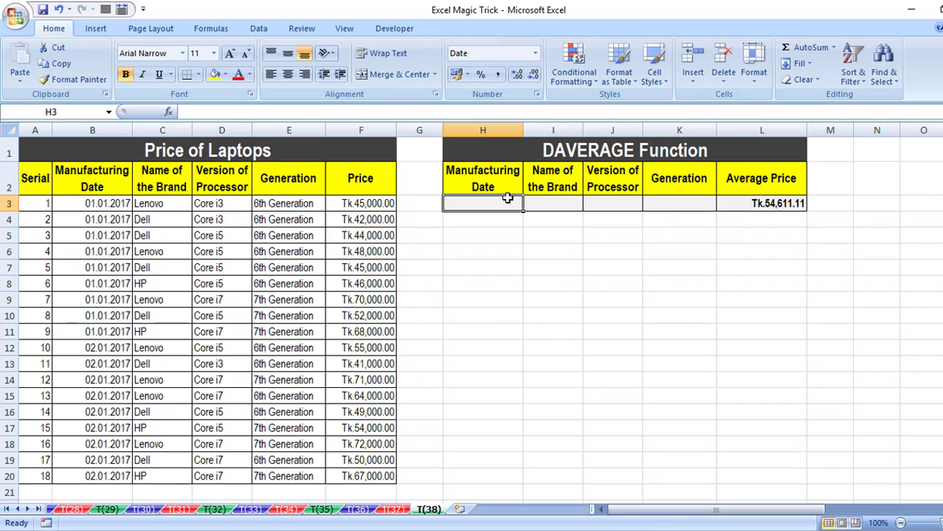
pyautogui.write('2.01.20')
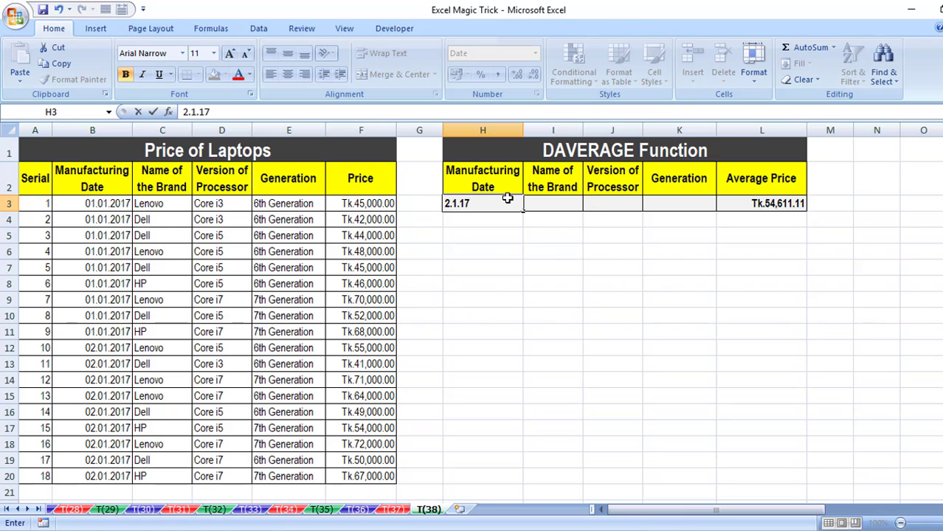
pyautogui.write('17')
pyautogui.press('Return')
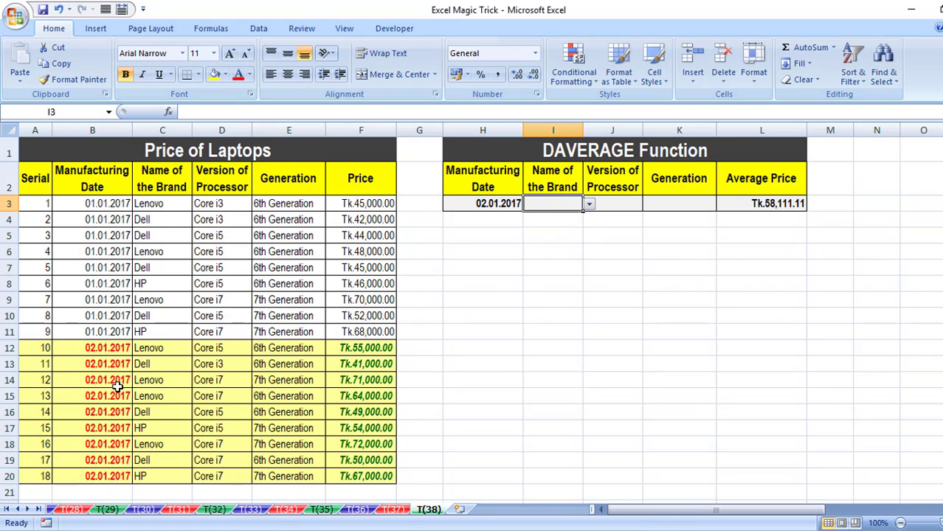
# Set the brand criterion in I3 to Lenovo and the processor version in J3 to Core i7
pyautogui.click(589, 206)
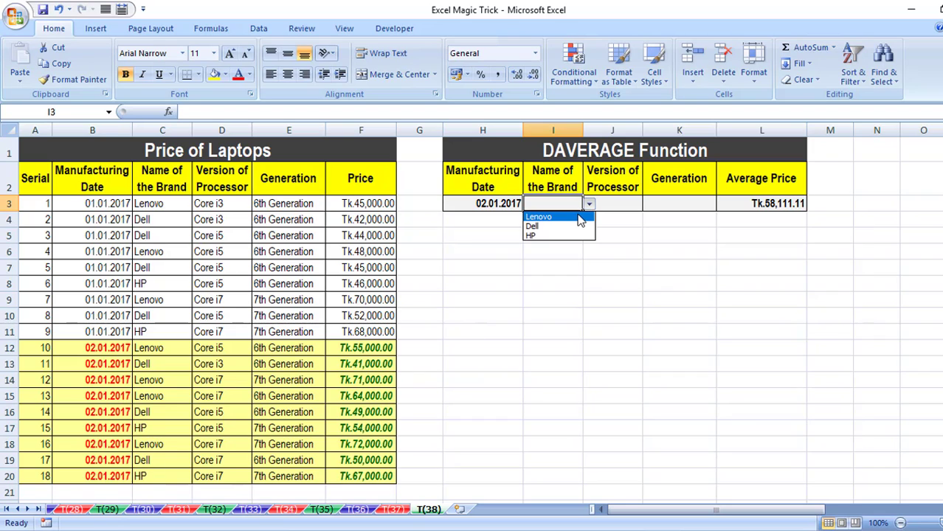
pyautogui.click(539, 217)
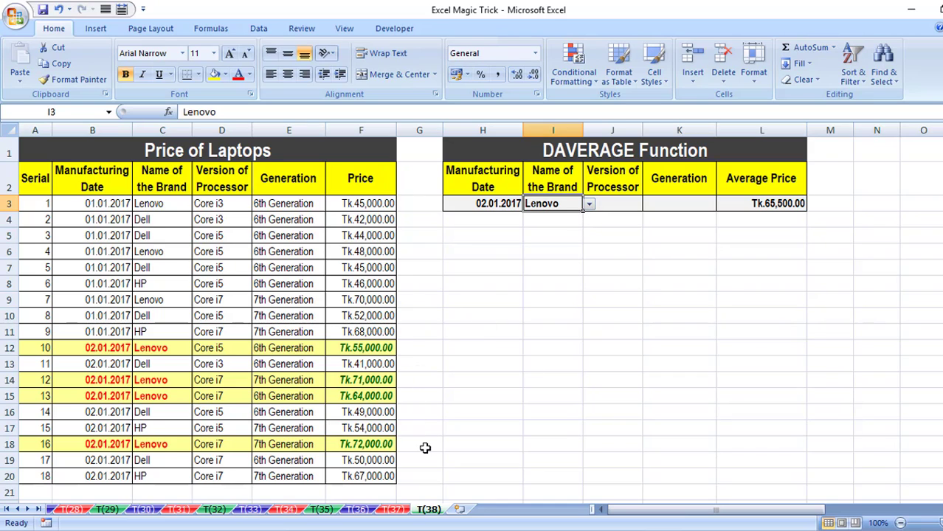
pyautogui.click(633, 204)
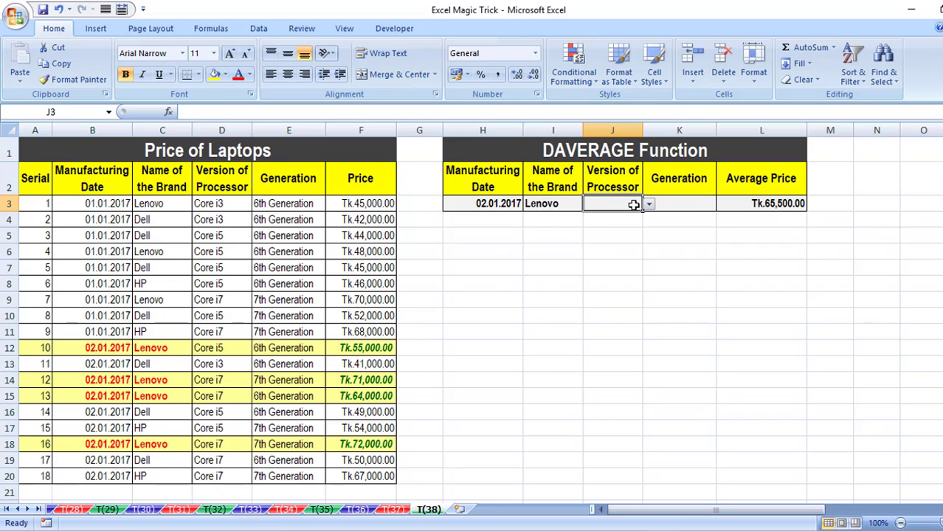
pyautogui.click(649, 206)
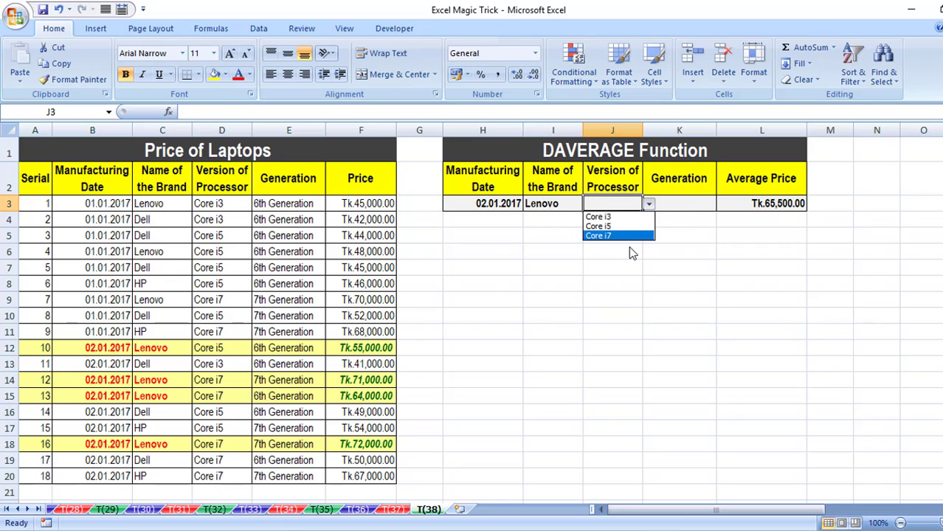
pyautogui.click(633, 236)
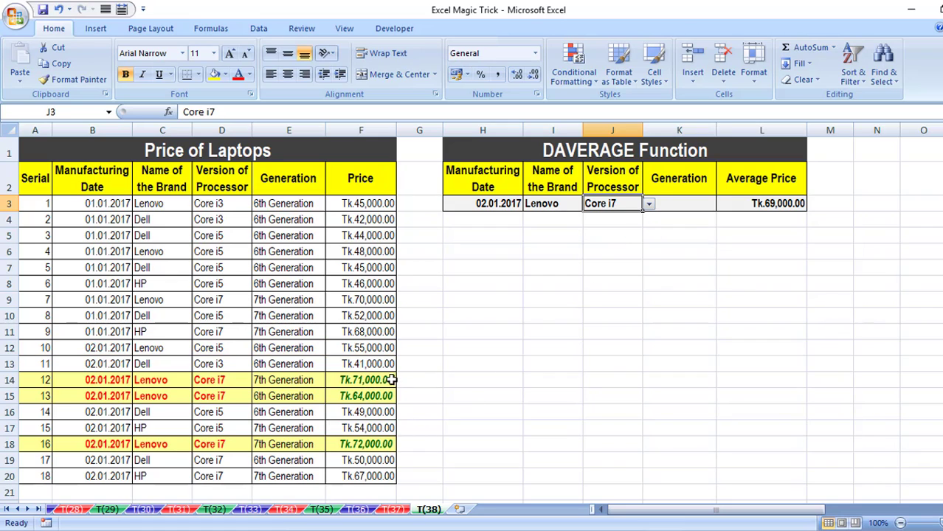
# Set the generation criterion in K3 to 7th Generation
pyautogui.click(678, 205)
pyautogui.click(723, 204)
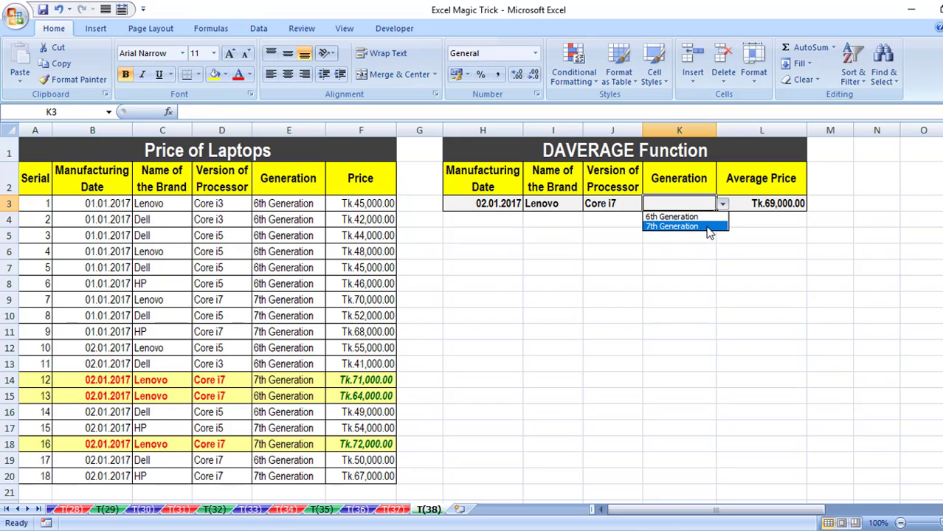
pyautogui.click(678, 226)
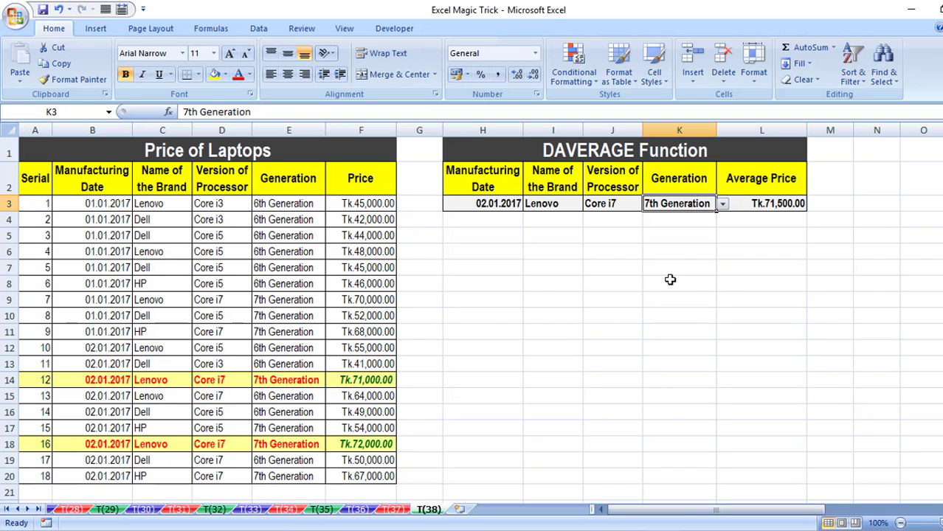
pyautogui.click(723, 209)
pyautogui.click(723, 209)
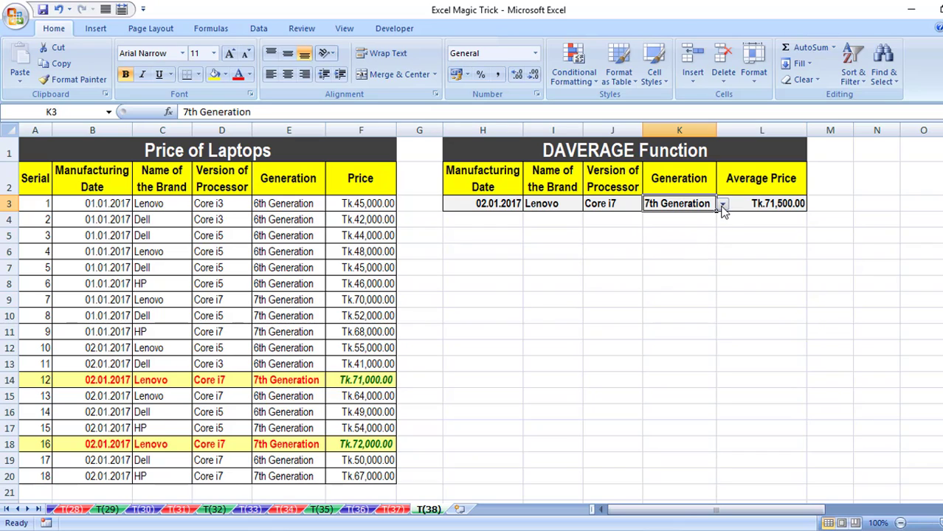